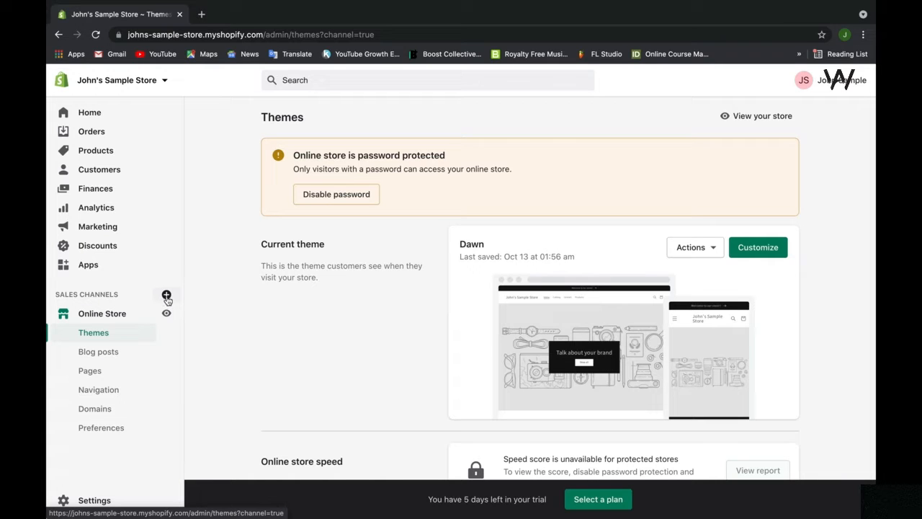
Step: Open the list of sales channels that can be added and review all entries from Point of Sale to Wholesale
left_click(166, 296)
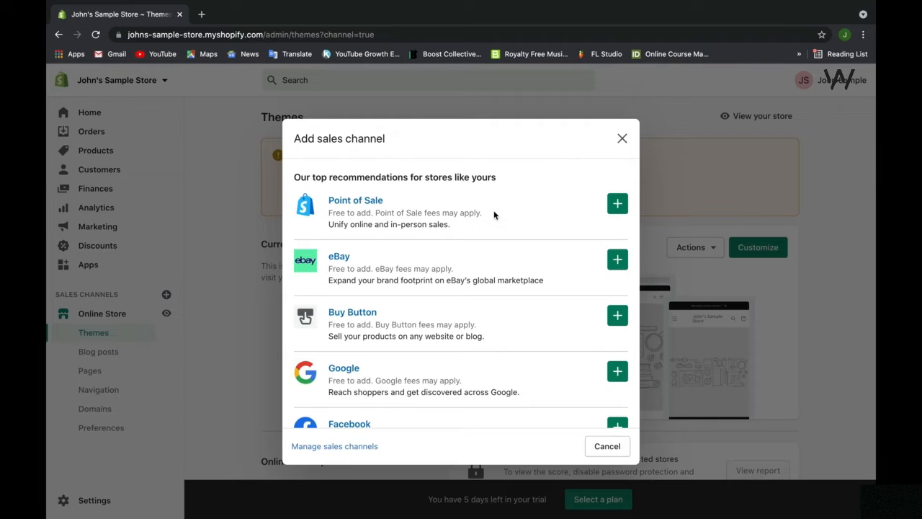
scroll(494, 214, "down", 5)
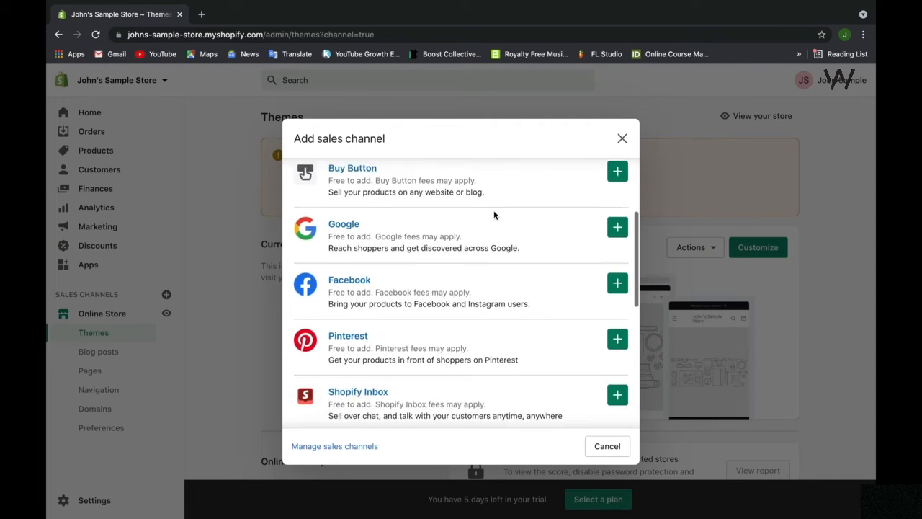
scroll(494, 215, "down", 3)
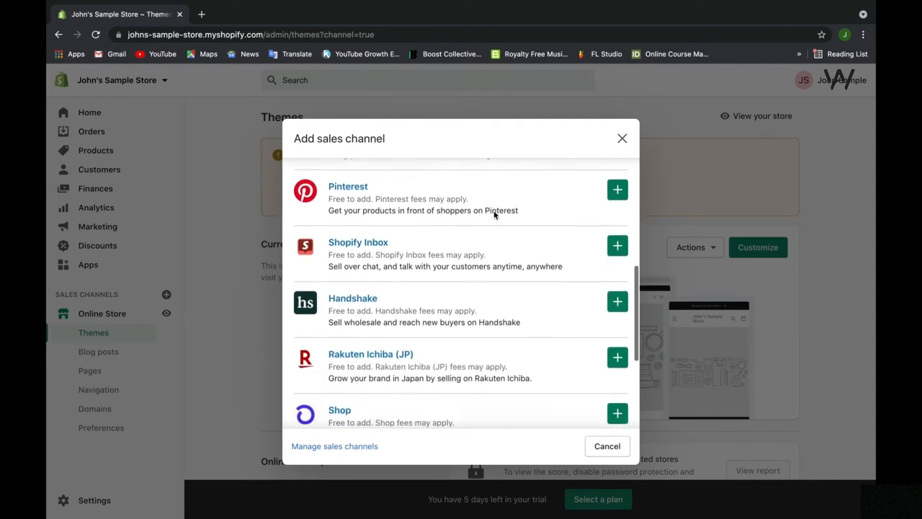
scroll(494, 215, "down", 1)
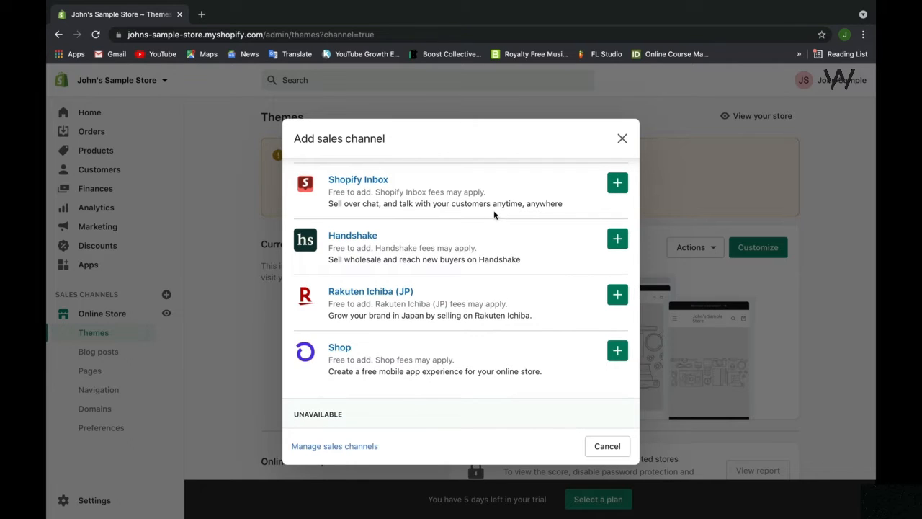
scroll(494, 215, "down", 1)
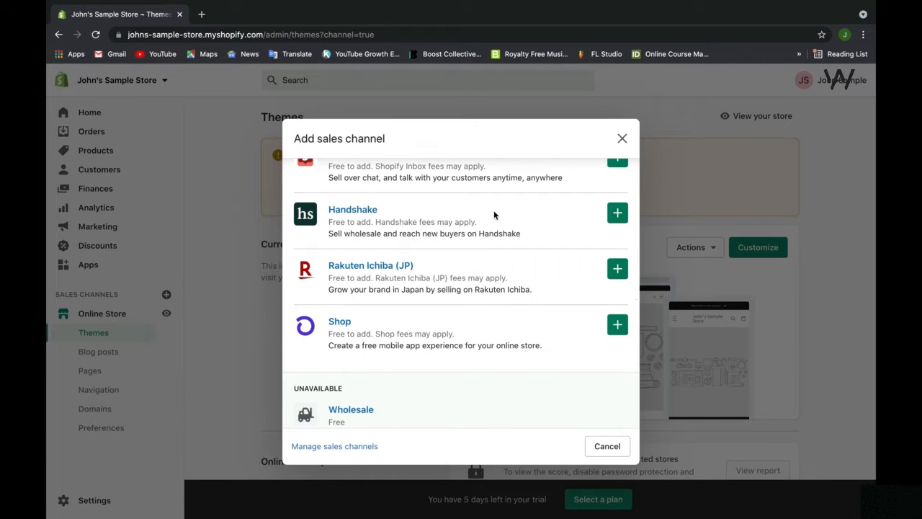
scroll(494, 214, "down", 1)
scroll(494, 214, "down", 1)
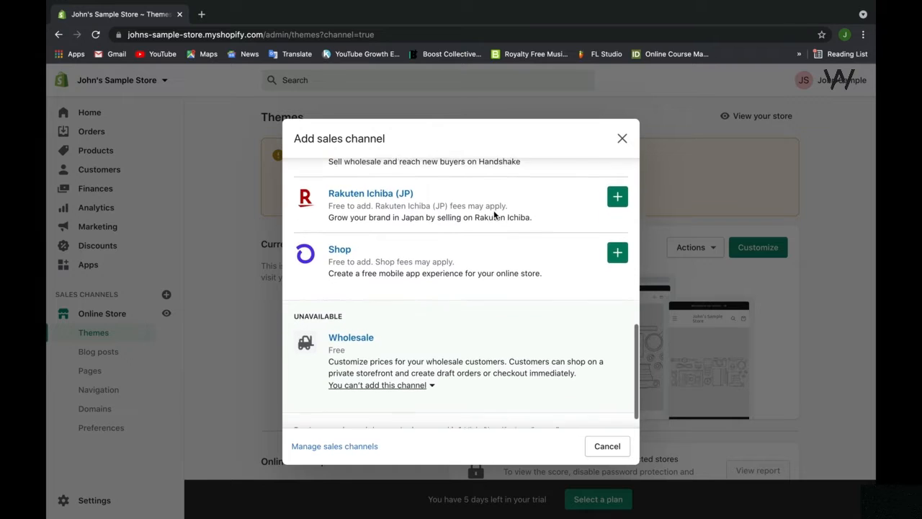
scroll(494, 215, "up", 5)
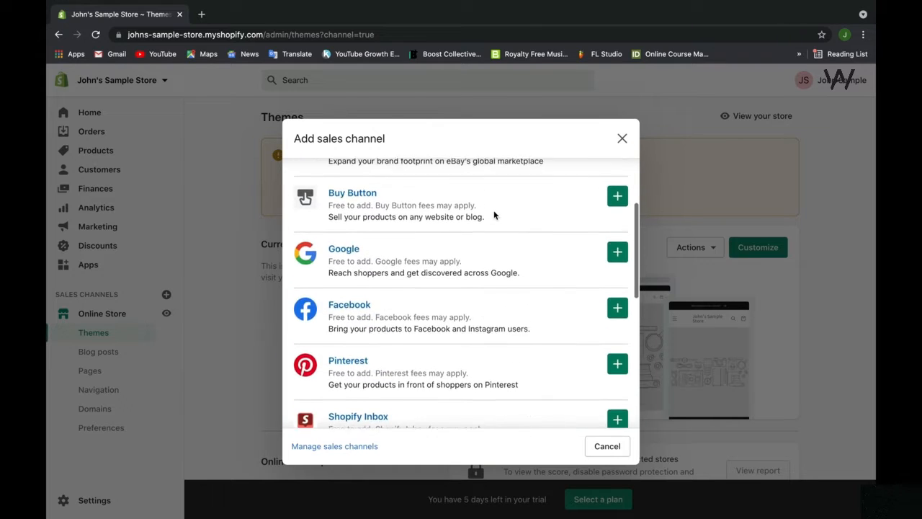
scroll(494, 215, "up", 3)
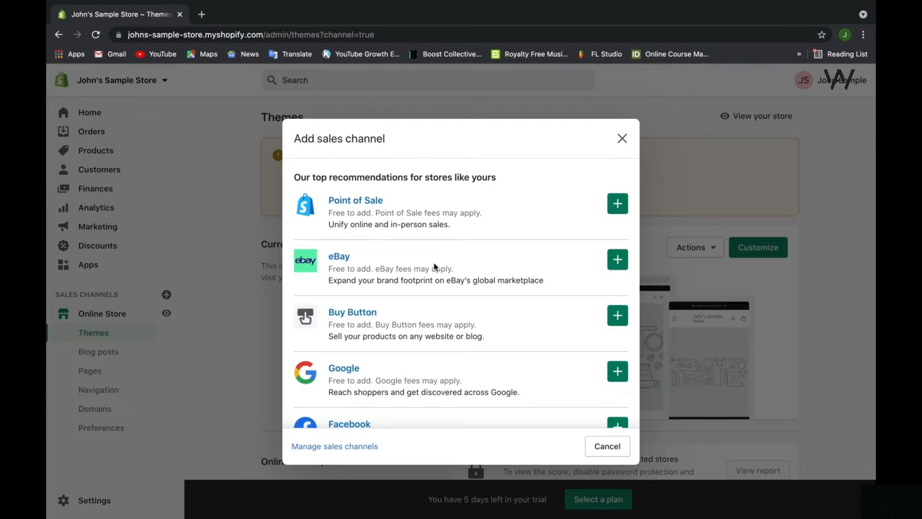
scroll(434, 266, "down", 2)
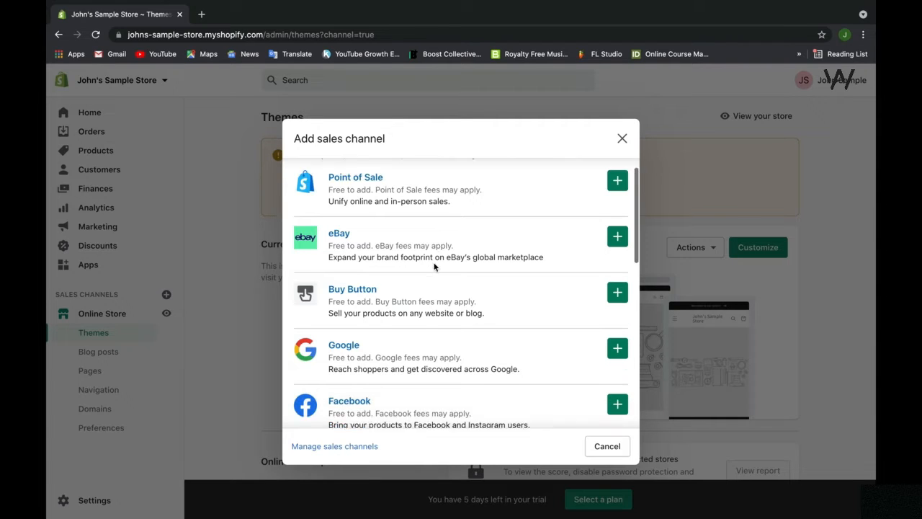
scroll(416, 365, "down", 6)
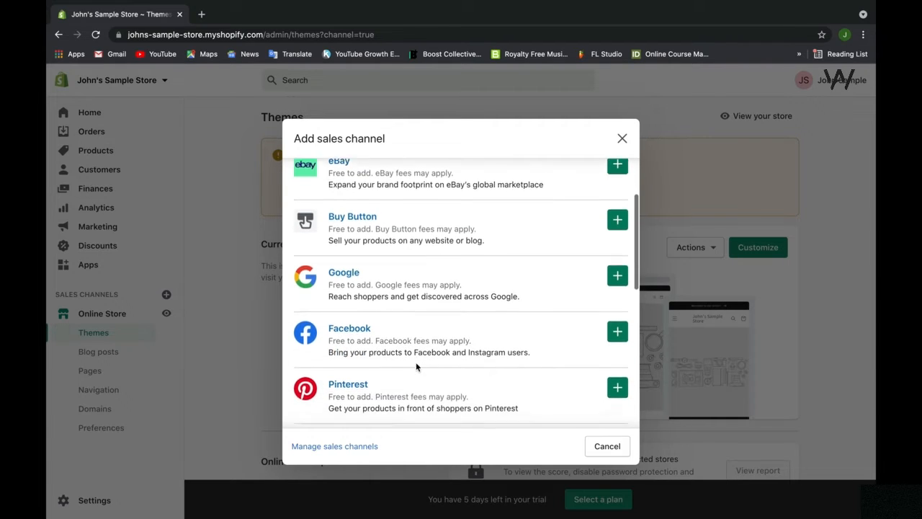
scroll(415, 365, "down", 4)
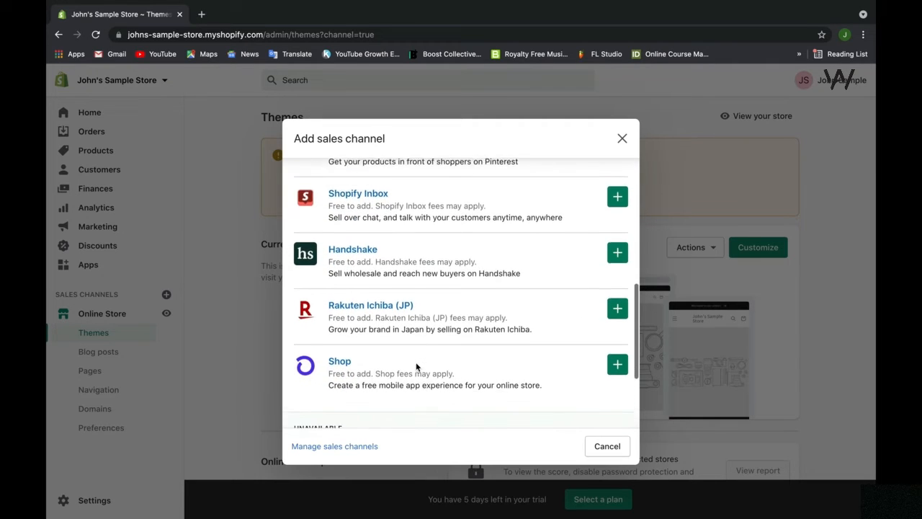
scroll(416, 368, "down", 2)
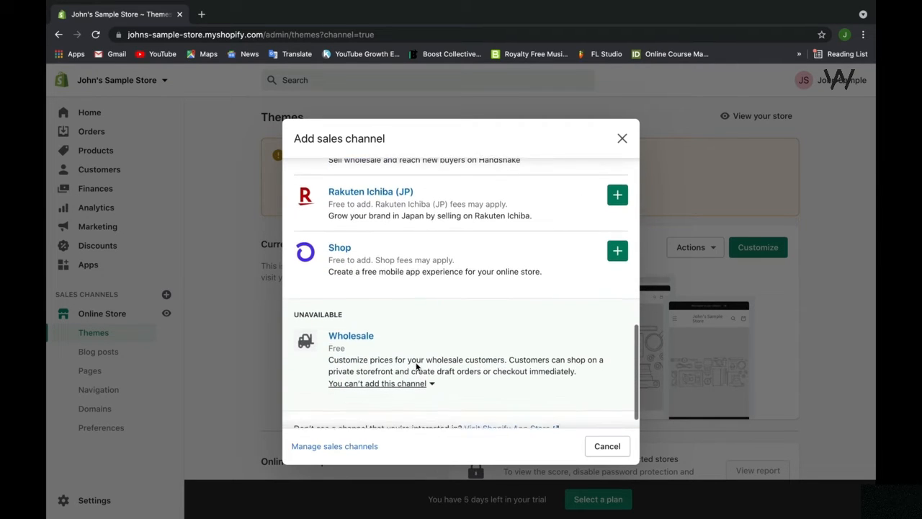
scroll(416, 366, "up", 12)
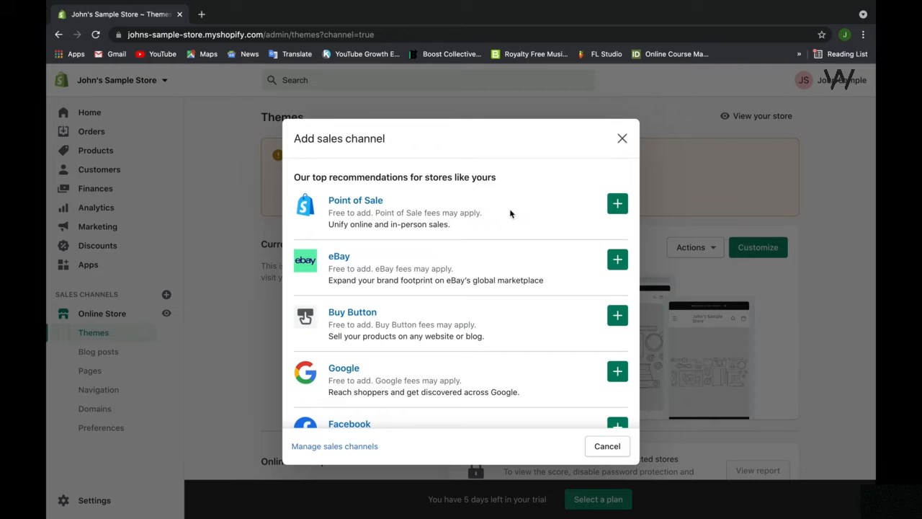
scroll(510, 210, "down", 3)
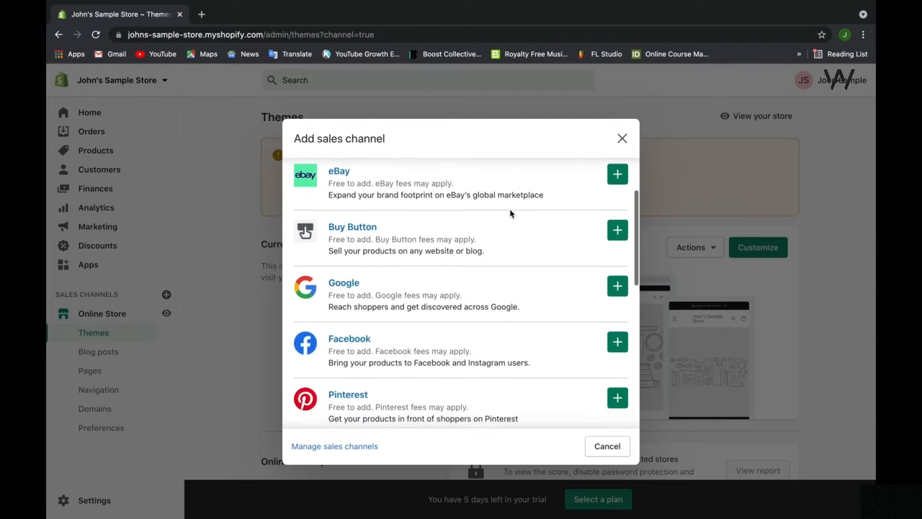
scroll(509, 214, "down", 1)
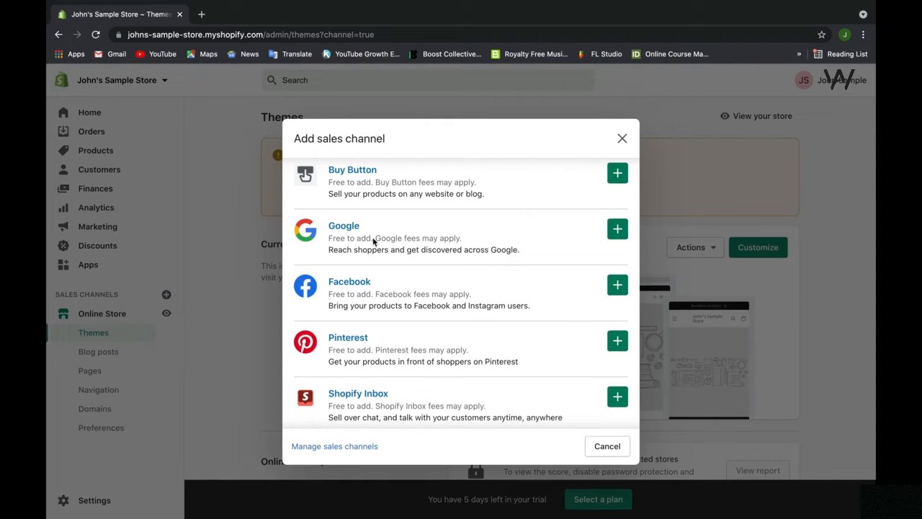
scroll(373, 242, "down", 1)
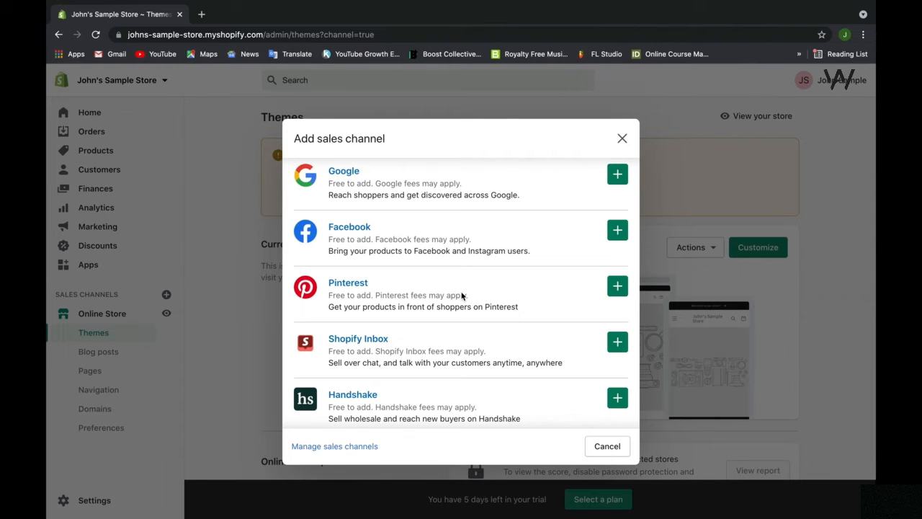
scroll(462, 296, "down", 5)
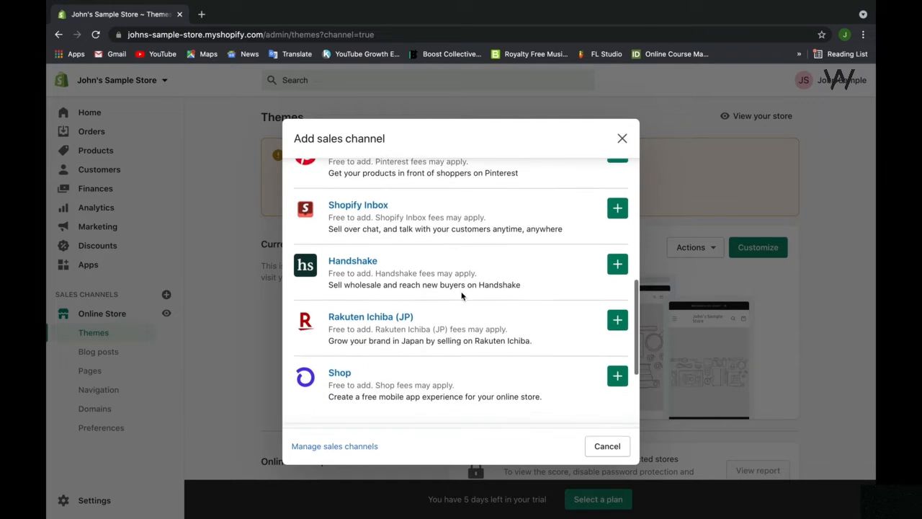
scroll(462, 295, "up", 5)
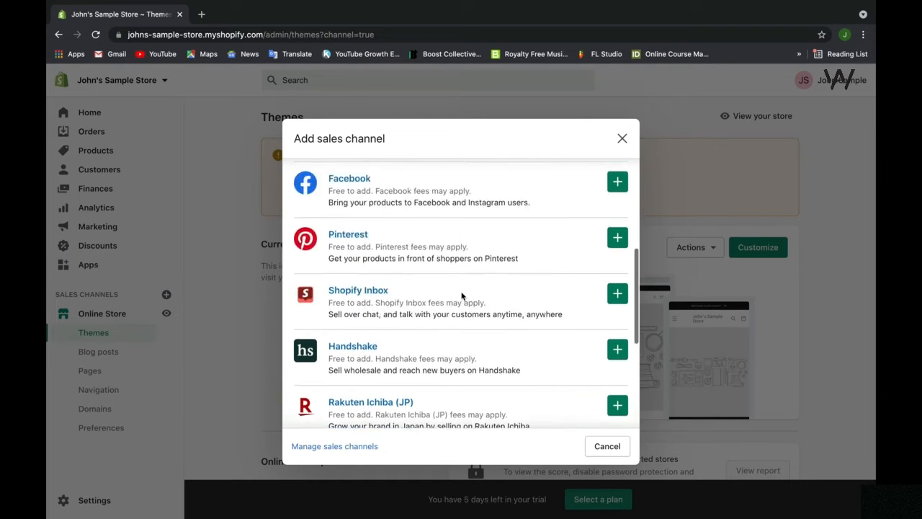
scroll(461, 295, "up", 2)
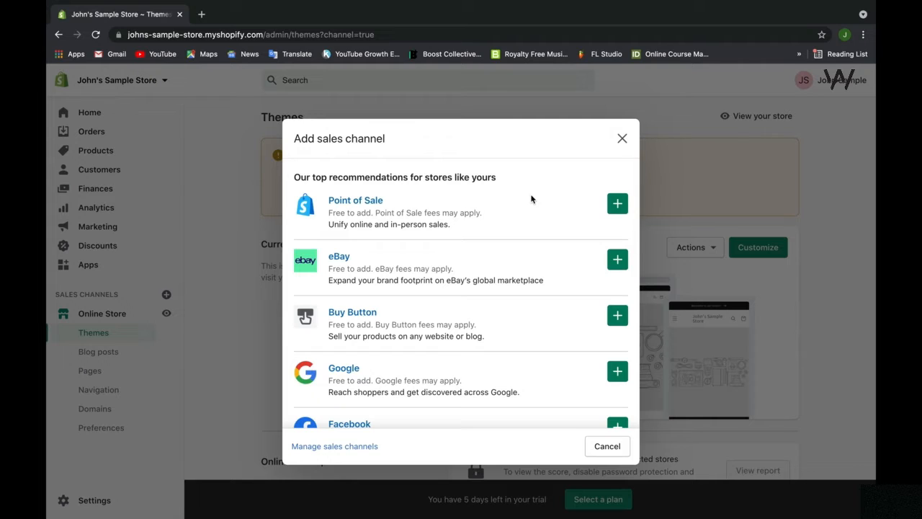
scroll(532, 199, "down", 5)
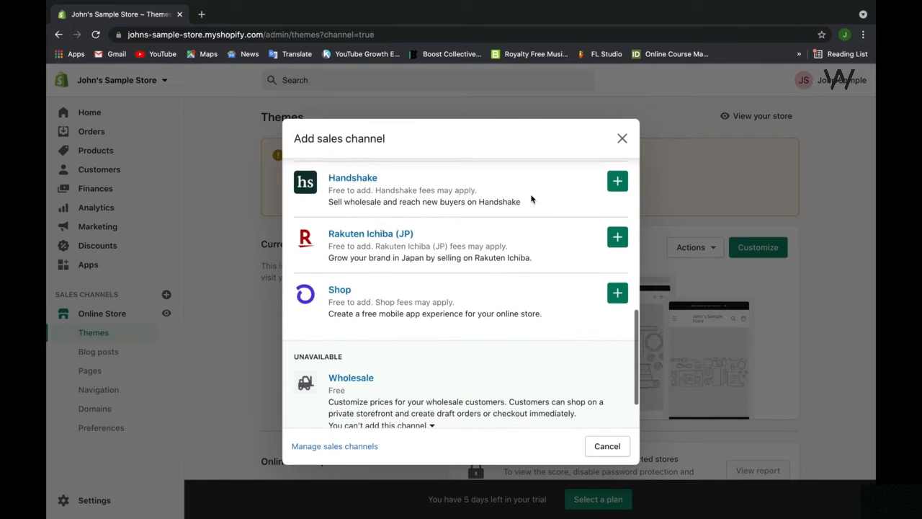
scroll(532, 200, "down", 2)
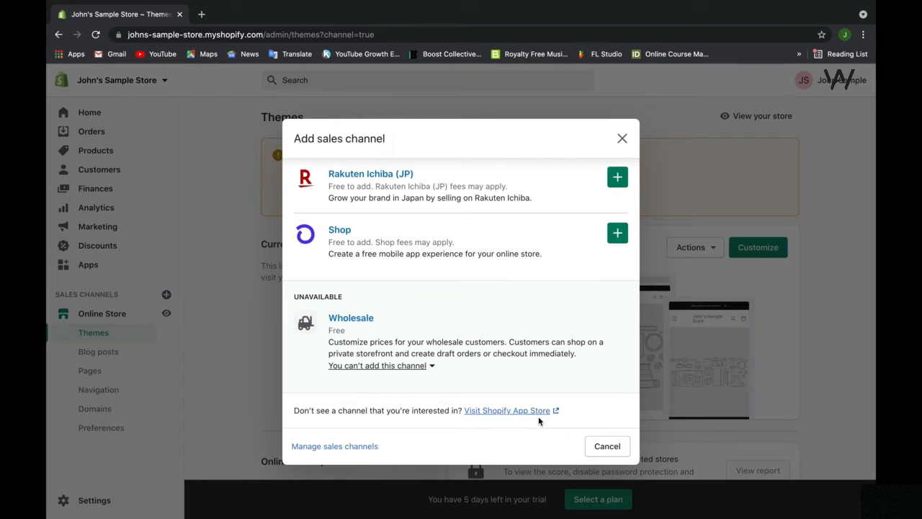
Step: Open the sales channel management page, check its option for adding a channel, and return to the general settings overview
left_click(356, 448)
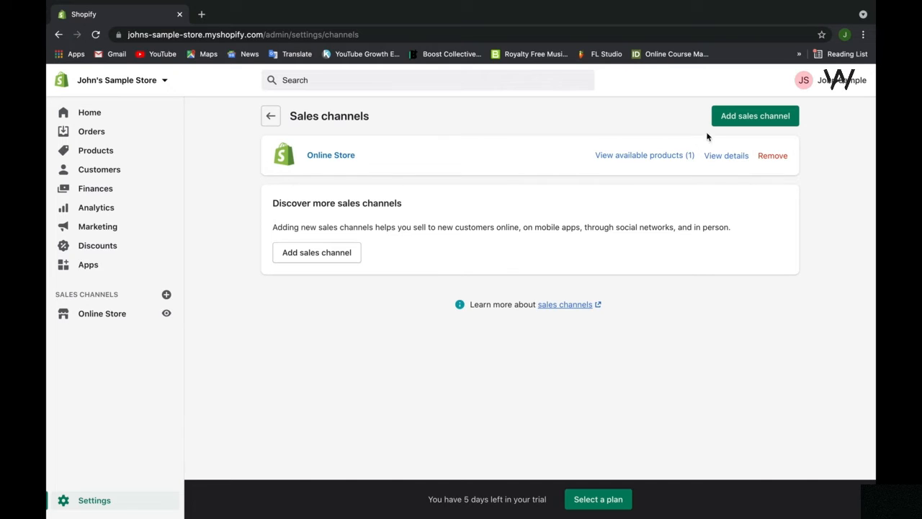
left_click(728, 121)
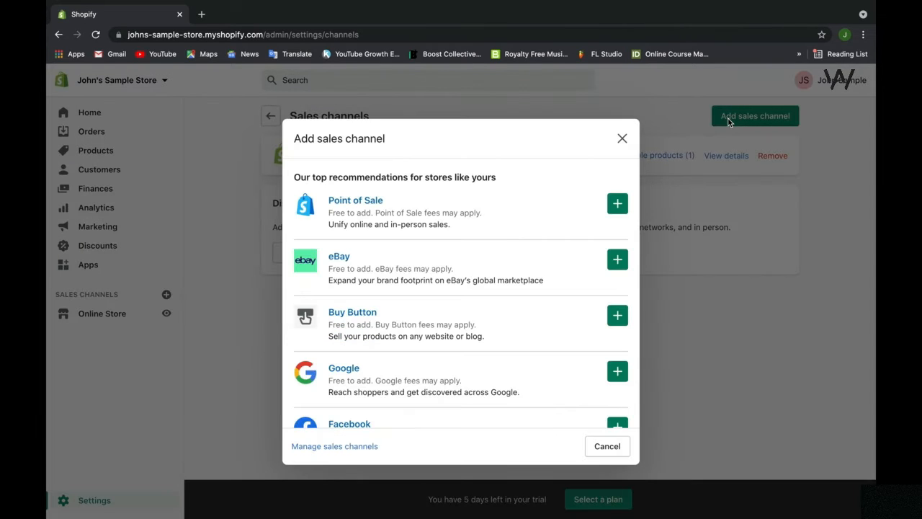
left_click(621, 138)
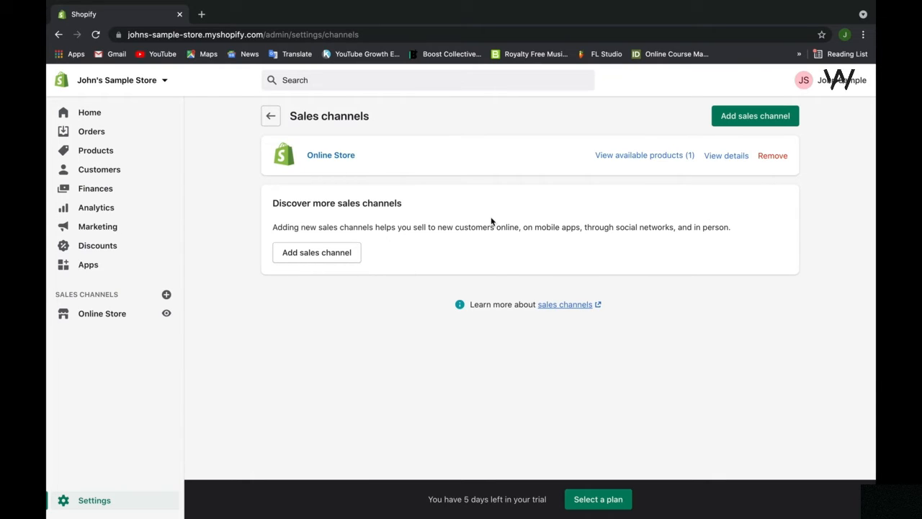
left_click(271, 117)
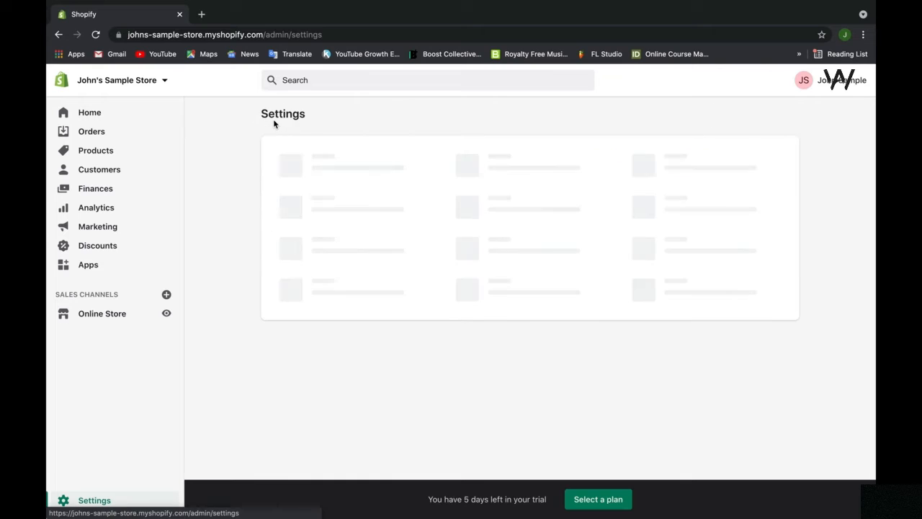
Step: Open the Online Store's themes page, view the storefront as visitors see it, and close that preview
left_click(118, 313)
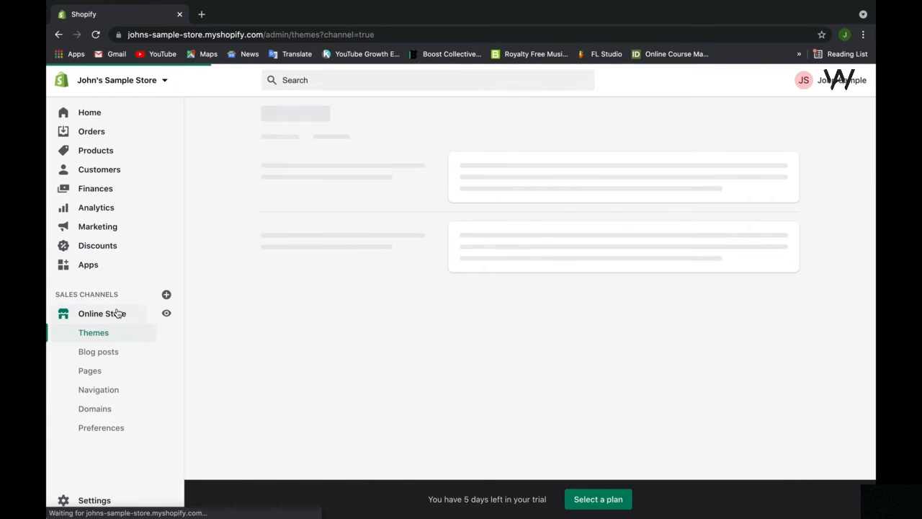
left_click(166, 315)
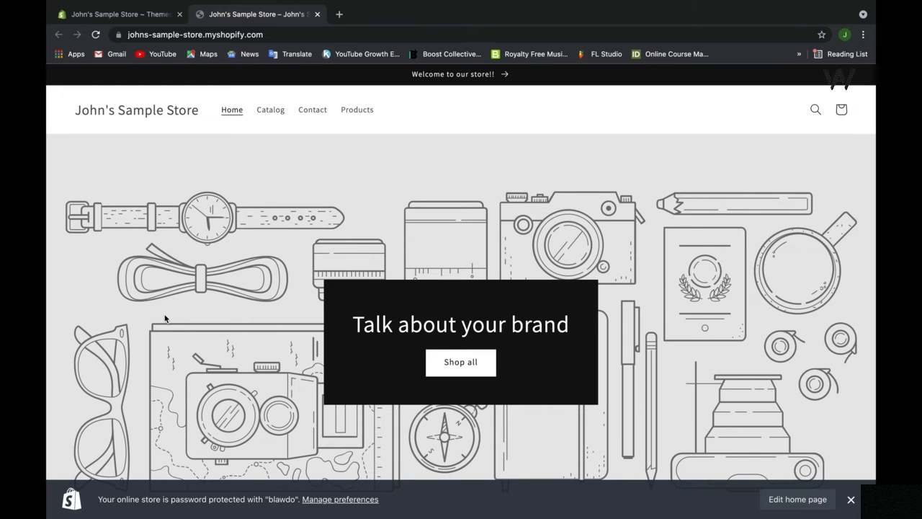
left_click(316, 14)
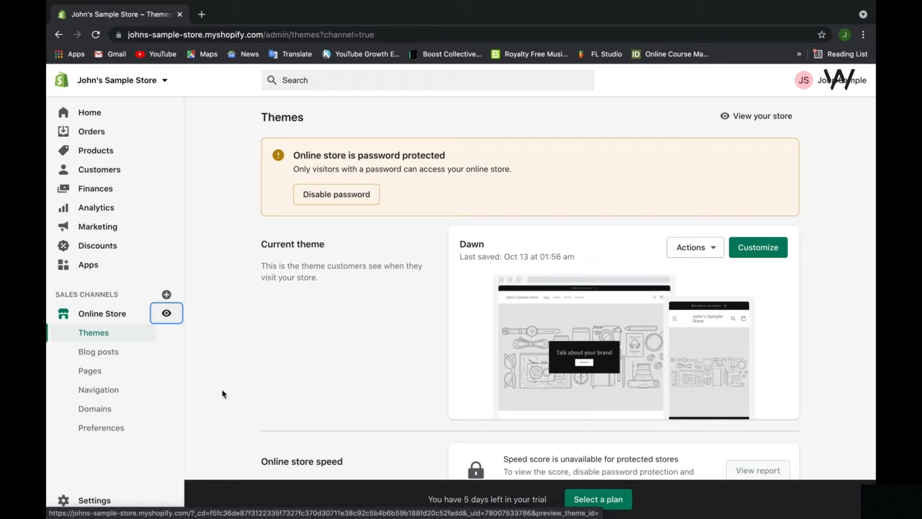
Step: Look through the actions available for the current Dawn theme without applying any of them
scroll(311, 337, "down", 1)
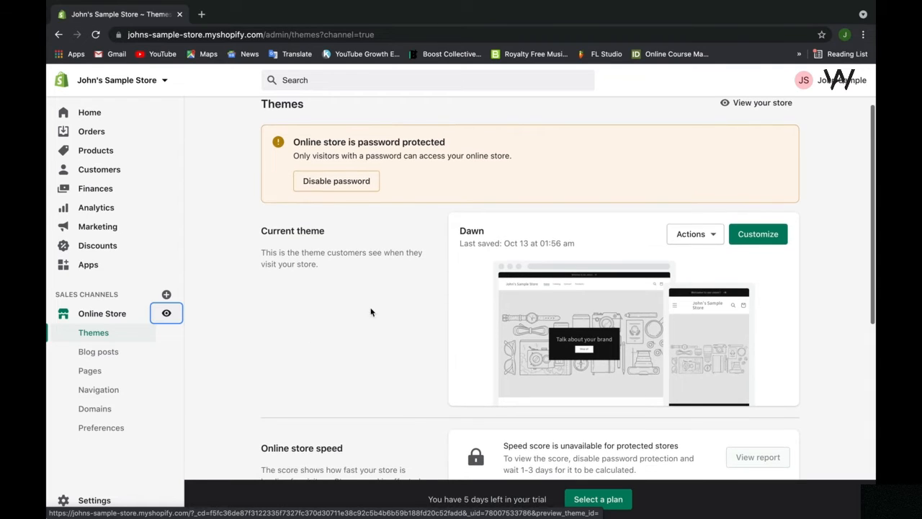
left_click(693, 234)
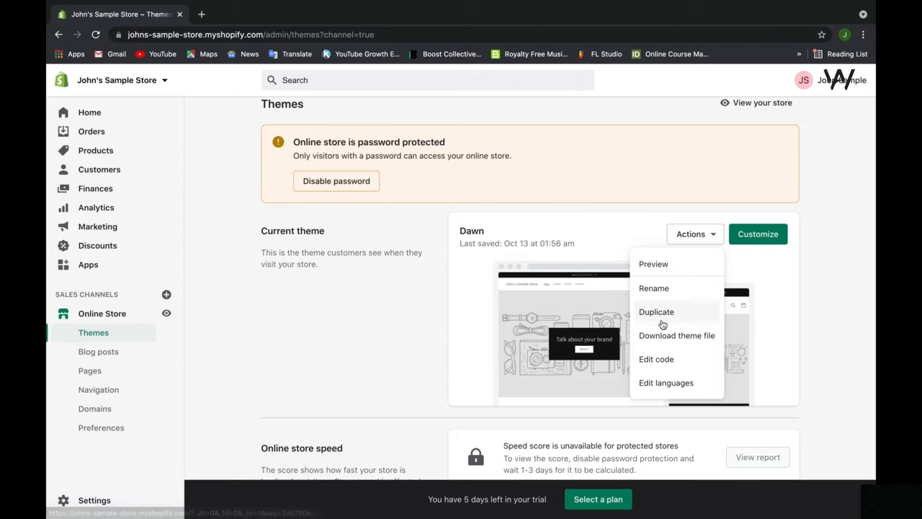
left_click(704, 245)
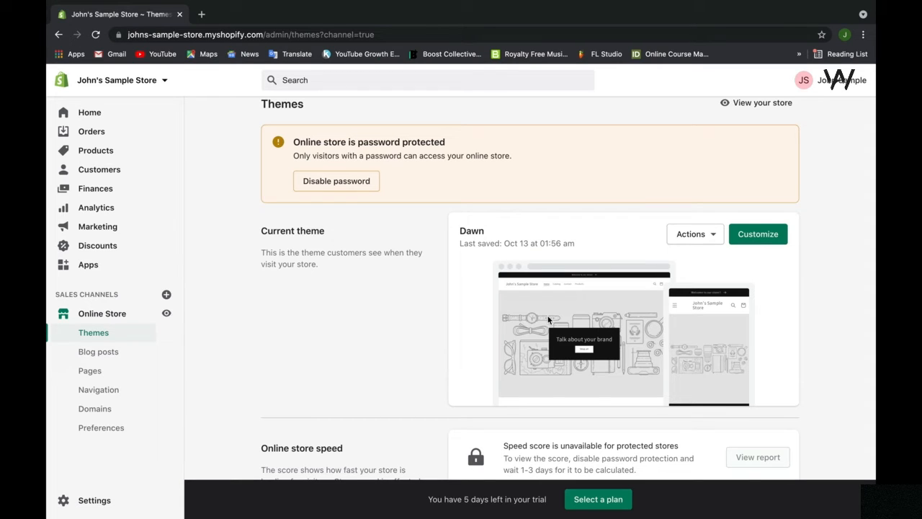
Step: Follow the option to disable the store password to its protection preferences, then return to the Online Store themes page
scroll(547, 319, "up", 1)
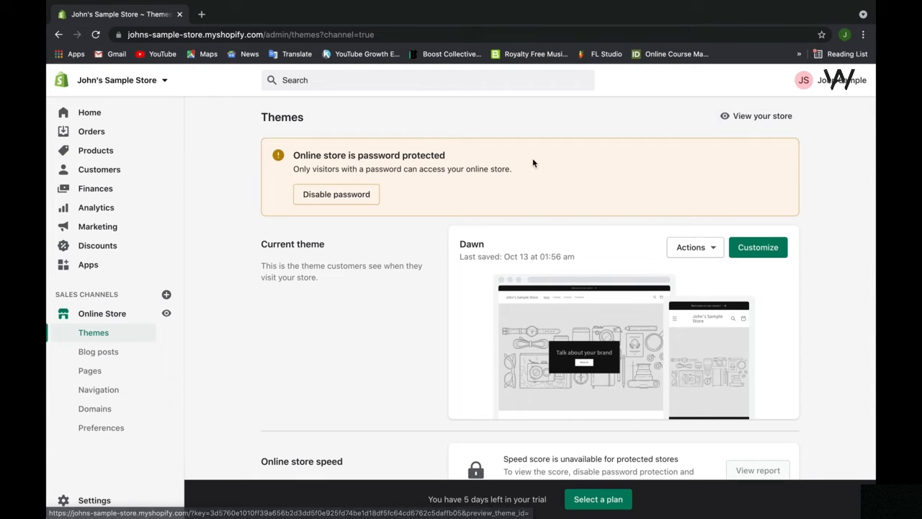
left_click(368, 199)
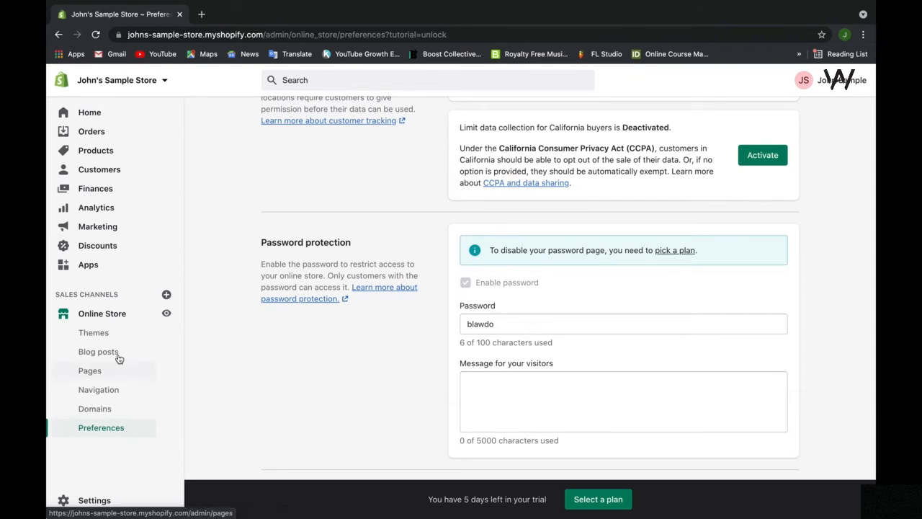
left_click(126, 319)
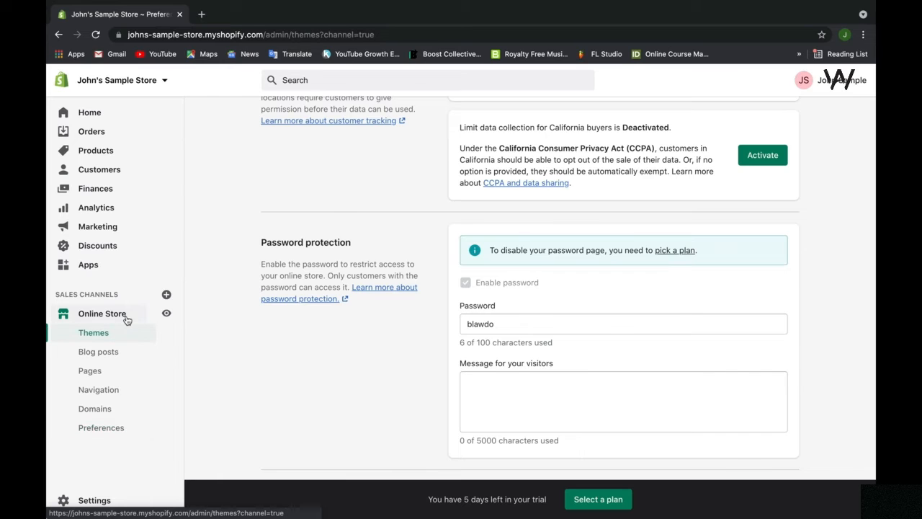
scroll(278, 365, "up", 8)
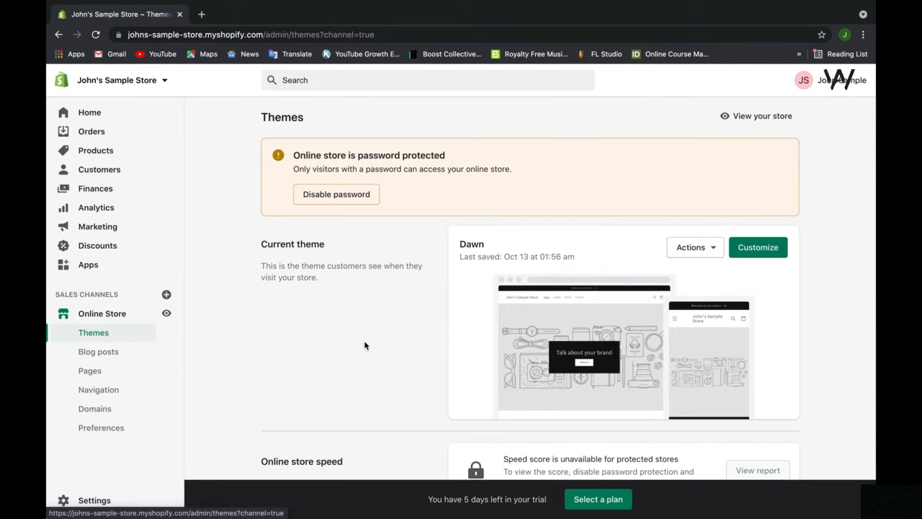
Step: Review the online store speed and theme library sections of the Themes page
scroll(404, 337, "down", 1)
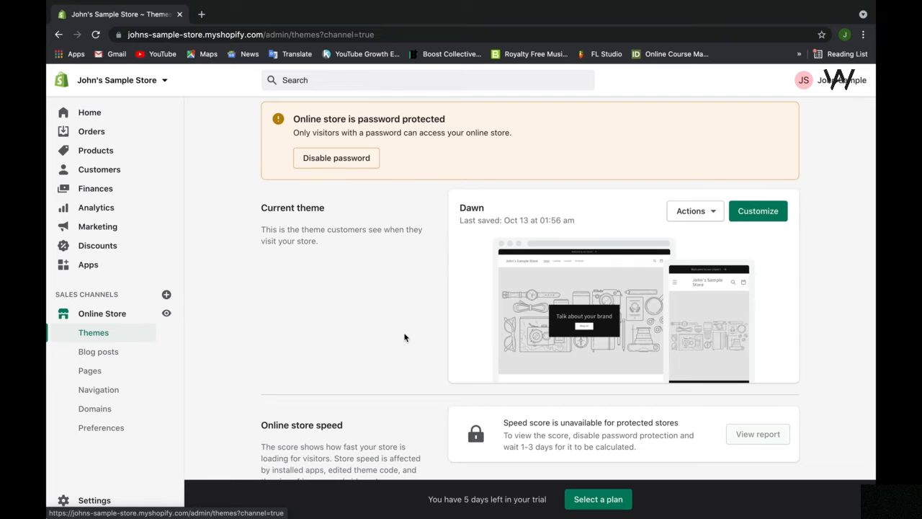
scroll(404, 336, "down", 4)
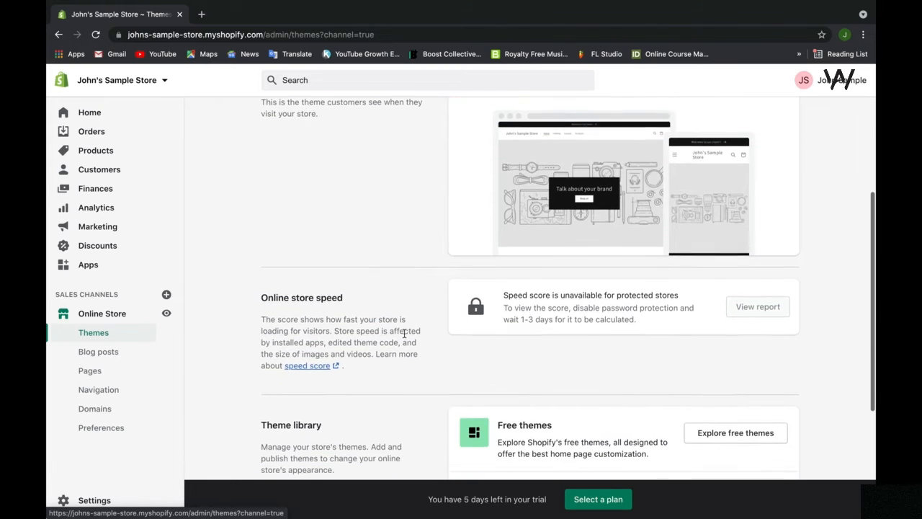
scroll(330, 294, "down", 2)
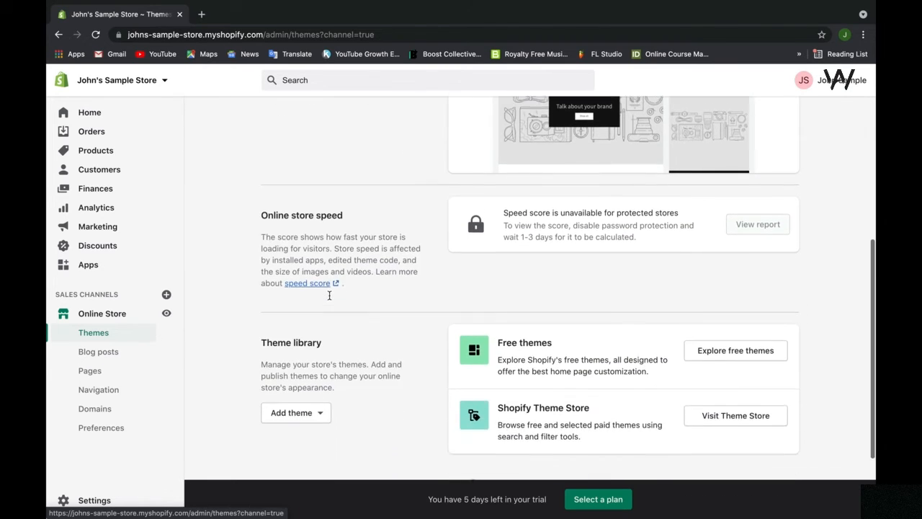
scroll(329, 295, "down", 1)
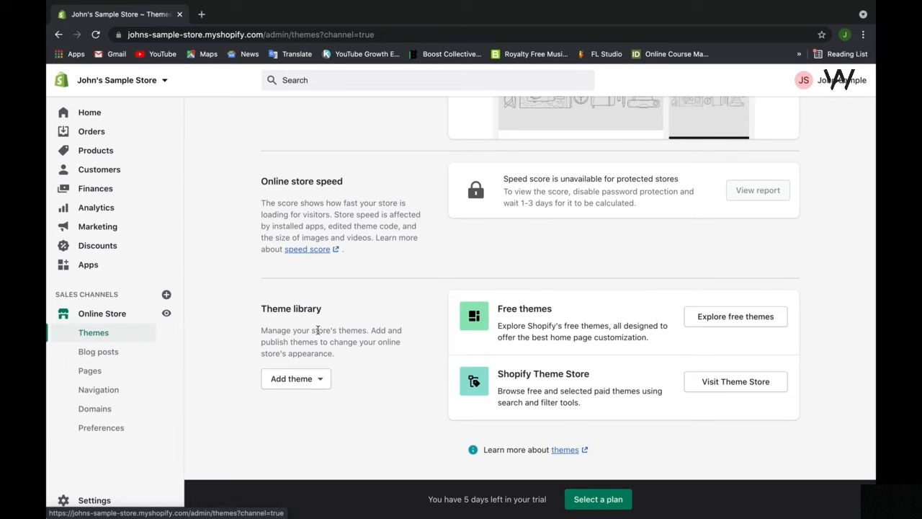
Step: Open the blog posts page, view the form for creating a blog post, and leave it without saving
left_click(137, 357)
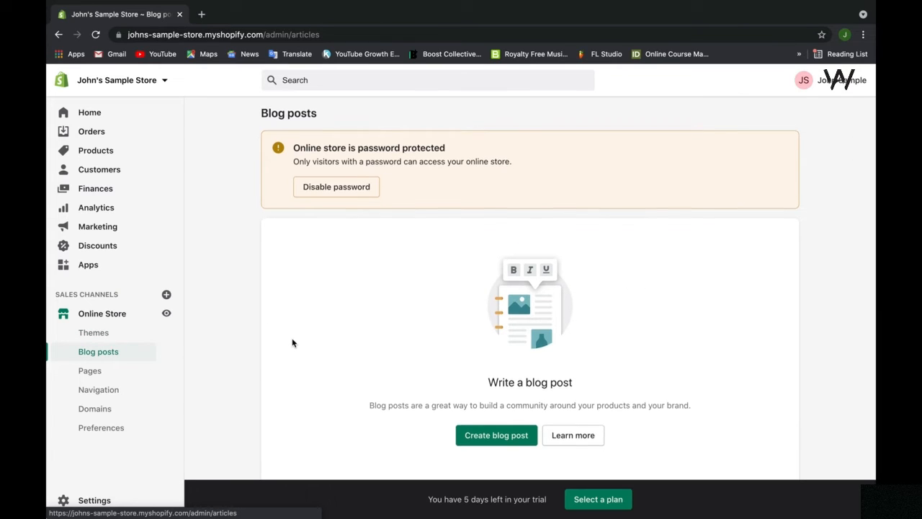
scroll(292, 343, "down", 1)
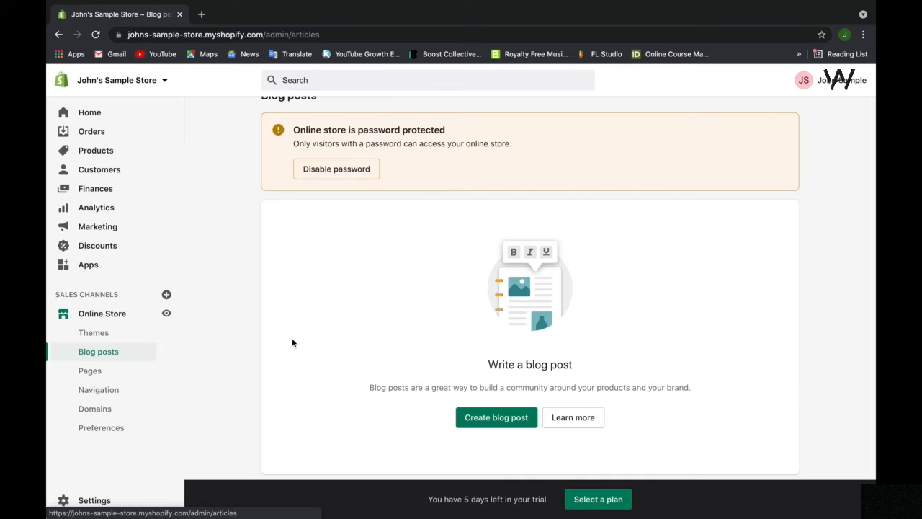
scroll(293, 343, "down", 1)
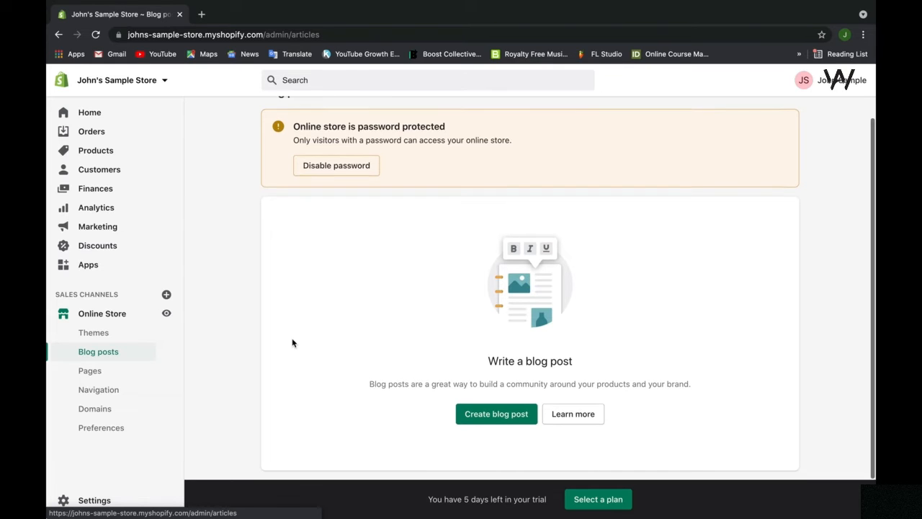
left_click(496, 413)
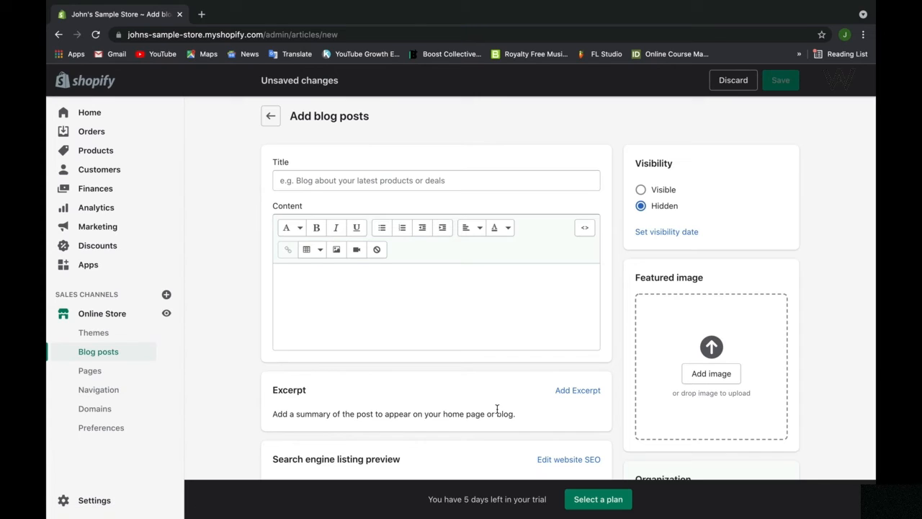
left_click(560, 186)
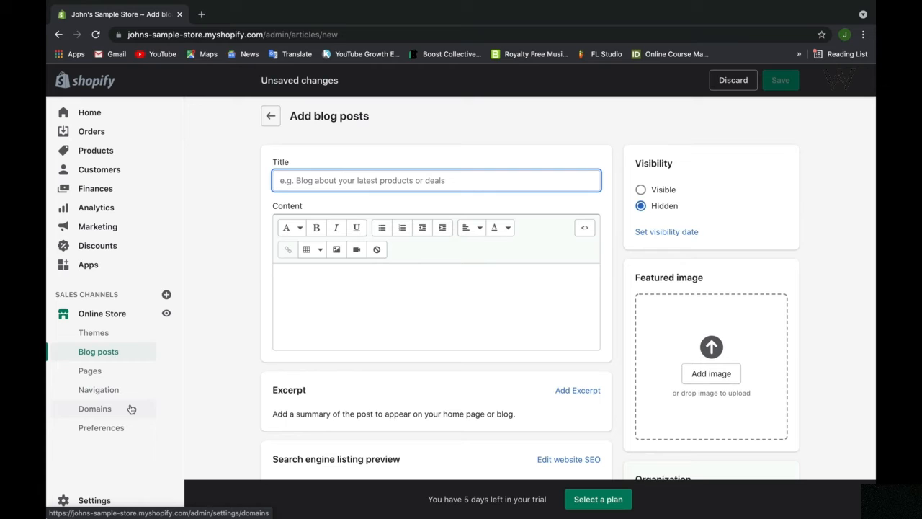
left_click(130, 427)
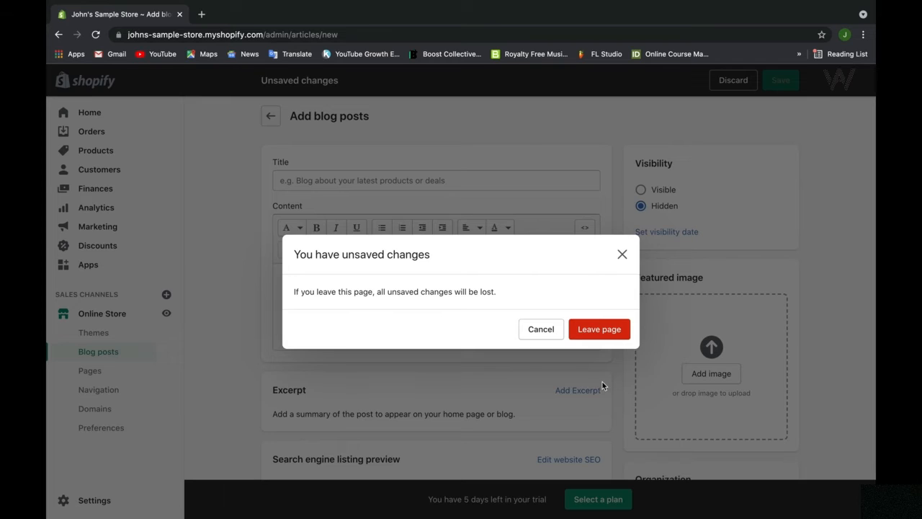
left_click(602, 332)
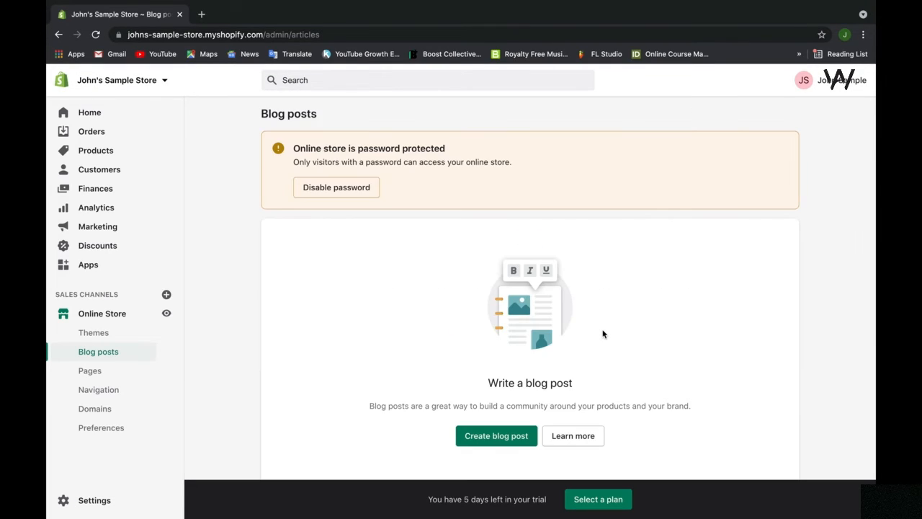
Step: Open the Online Store preferences and examine the homepage title and meta description fields without filling them in
left_click(139, 428)
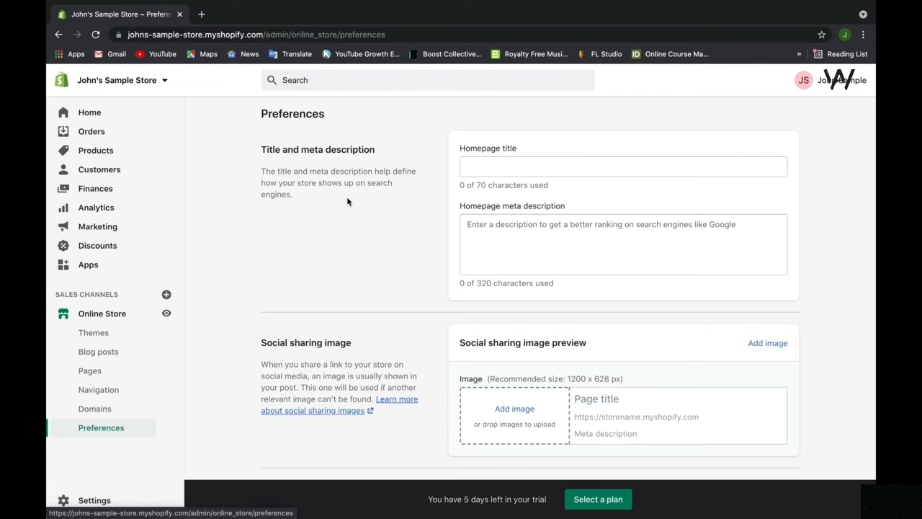
left_click(494, 170)
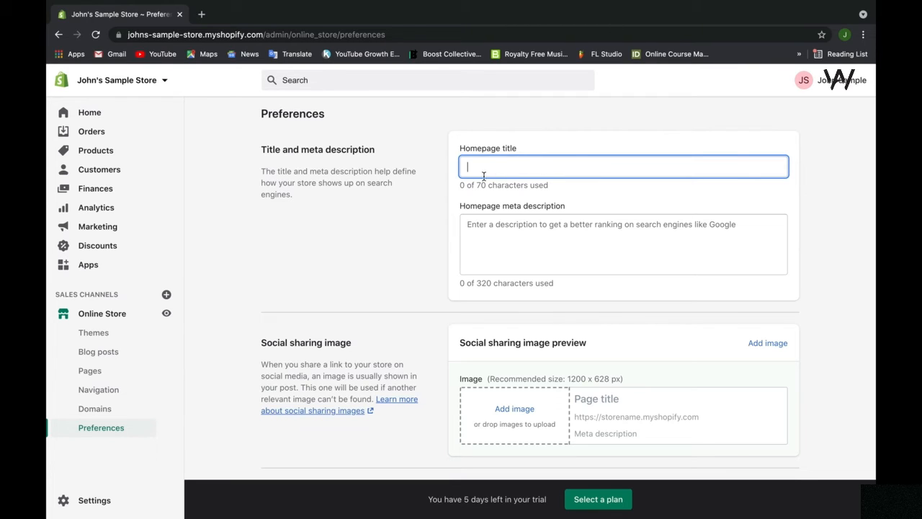
left_click(532, 241)
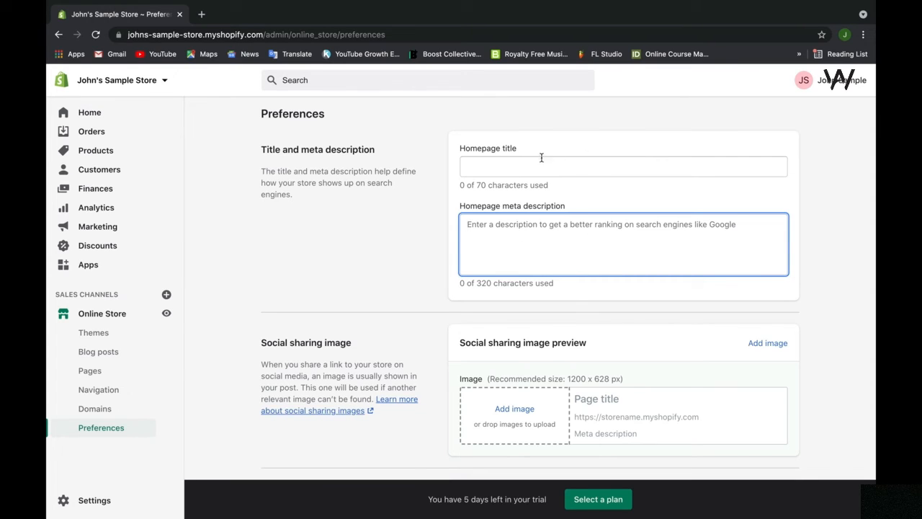
left_click(364, 319)
Step: Examine the social sharing image and Google Analytics account settings in the store preferences
scroll(365, 319, "down", 3)
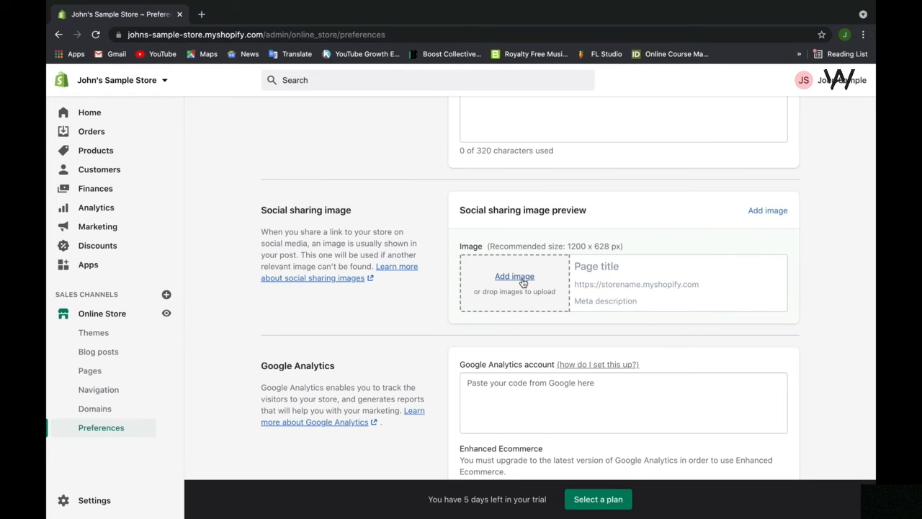
scroll(522, 282, "down", 3)
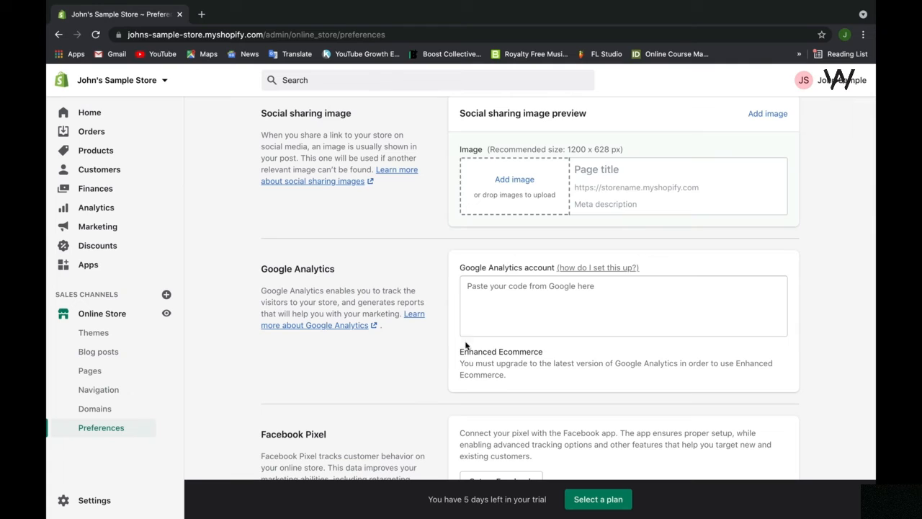
left_click(554, 301)
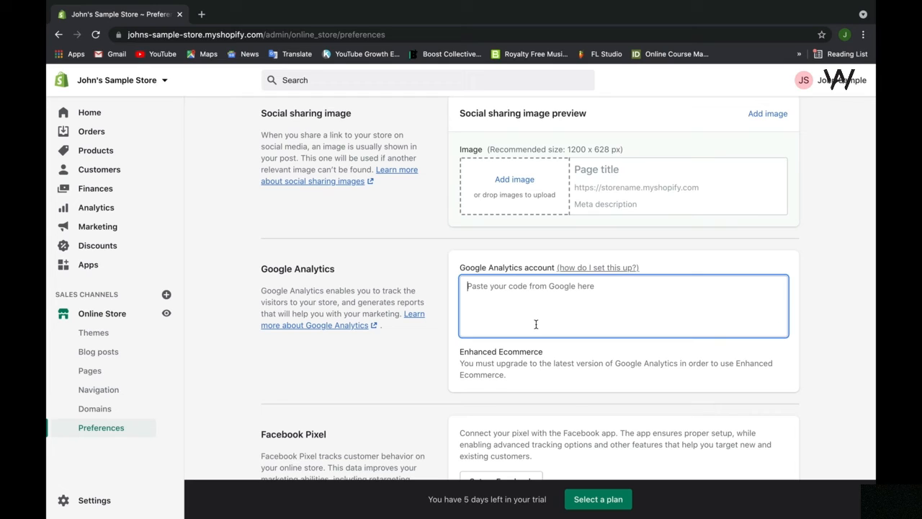
Step: Review the Facebook Pixel, customer privacy, password protection, spam protection and domain redirection preferences
scroll(536, 324, "down", 4)
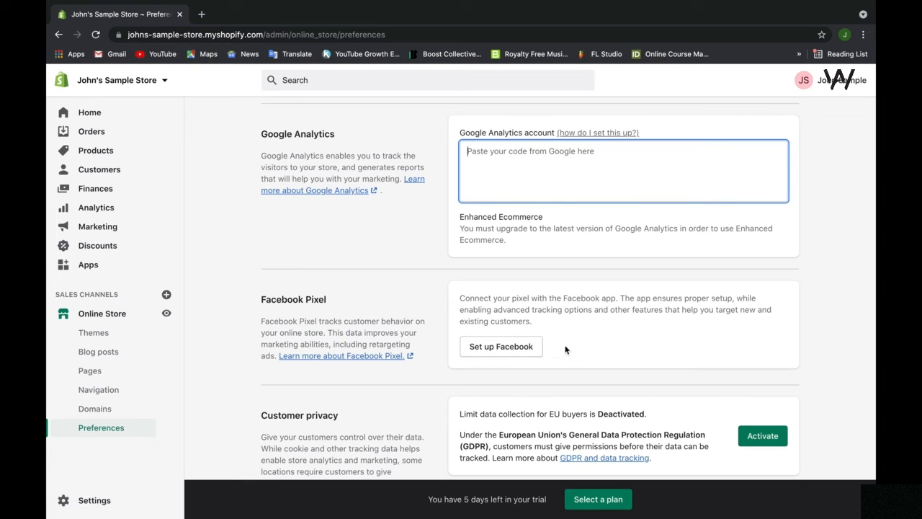
scroll(565, 349, "down", 5)
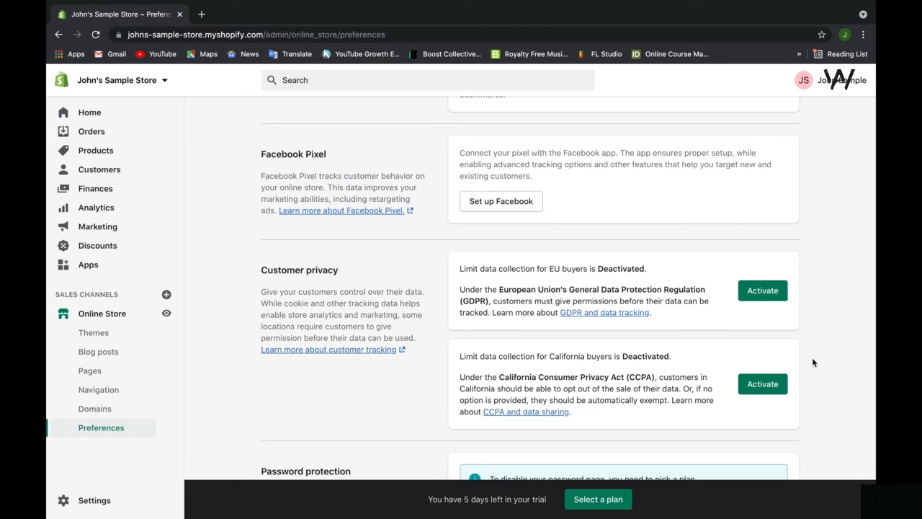
scroll(812, 362, "down", 5)
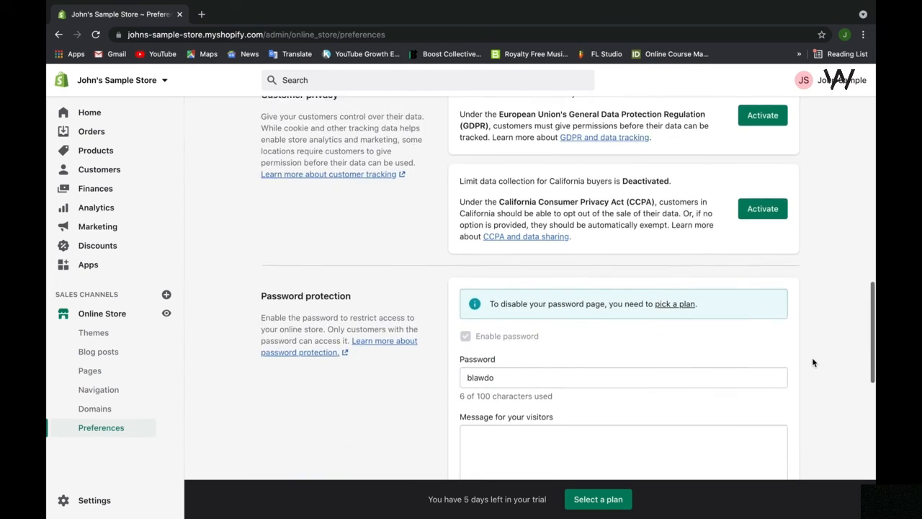
scroll(813, 362, "down", 1)
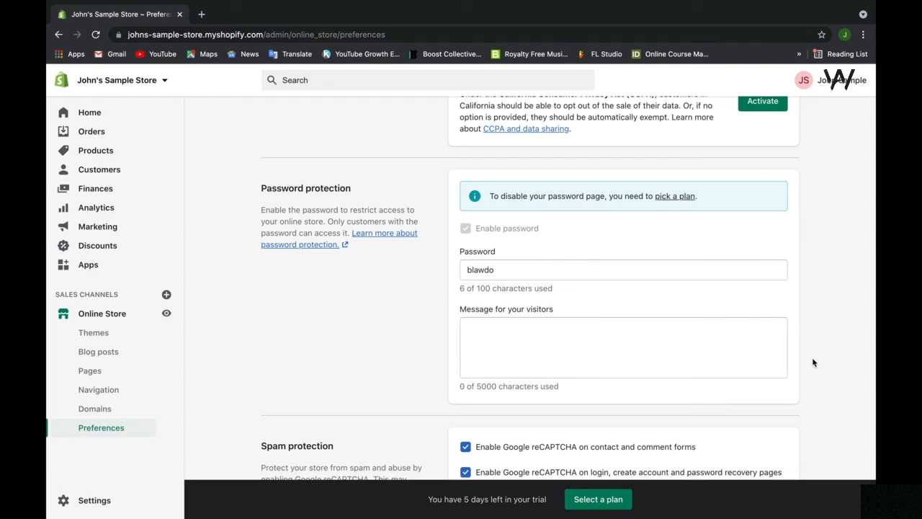
scroll(812, 362, "down", 3)
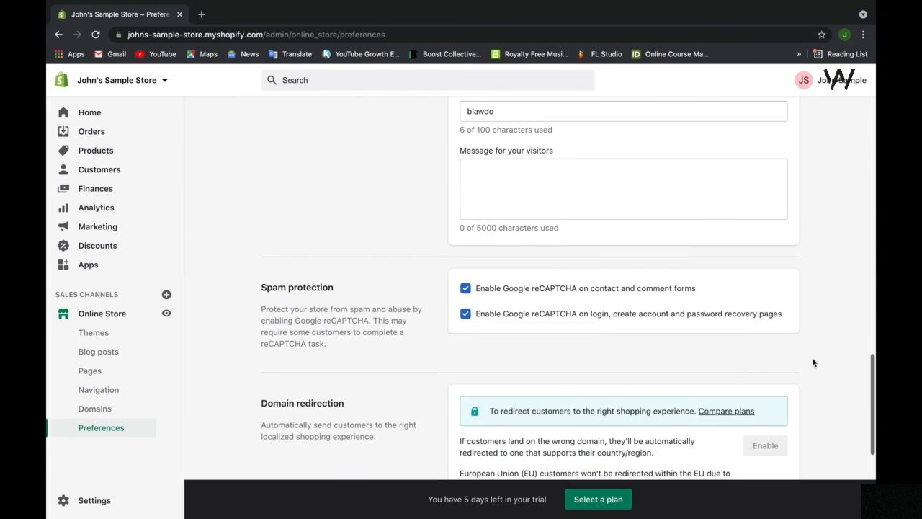
scroll(812, 362, "down", 1)
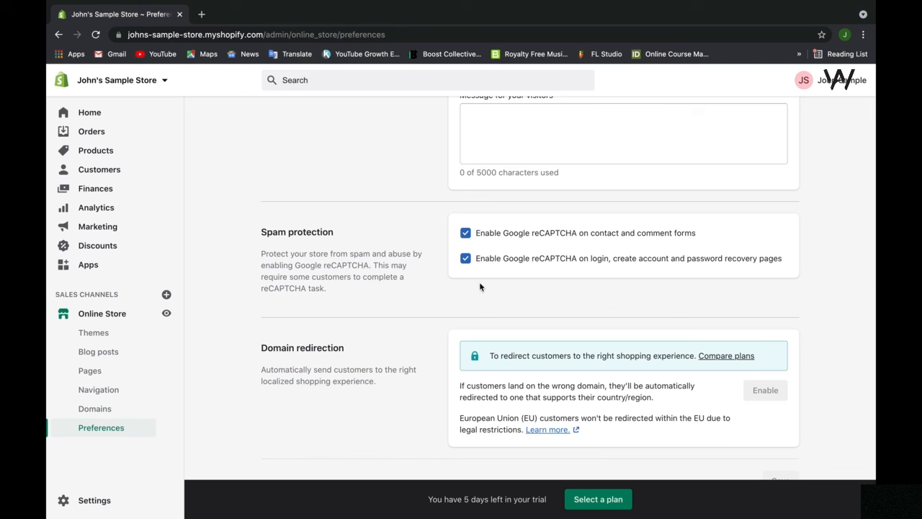
scroll(479, 281, "down", 1)
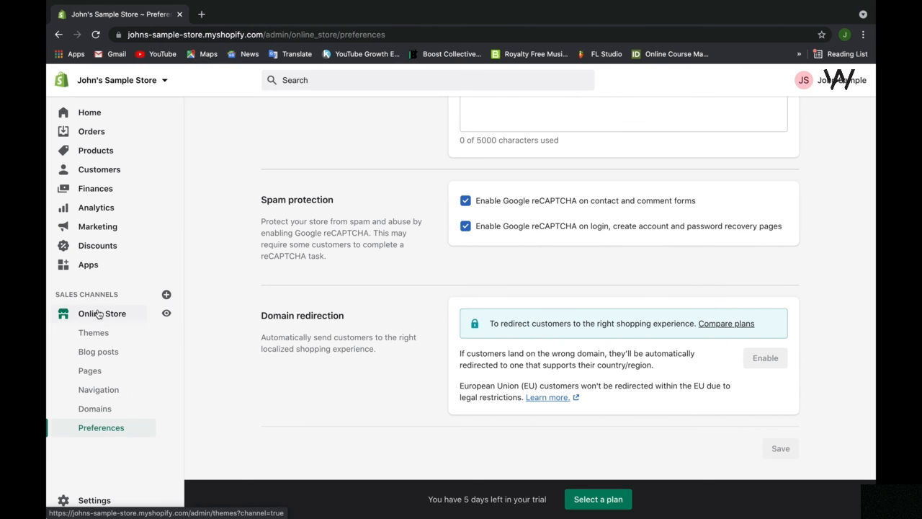
Step: Browse the recommended sales channels that can be added to the store, and close the list without adding any
left_click(166, 294)
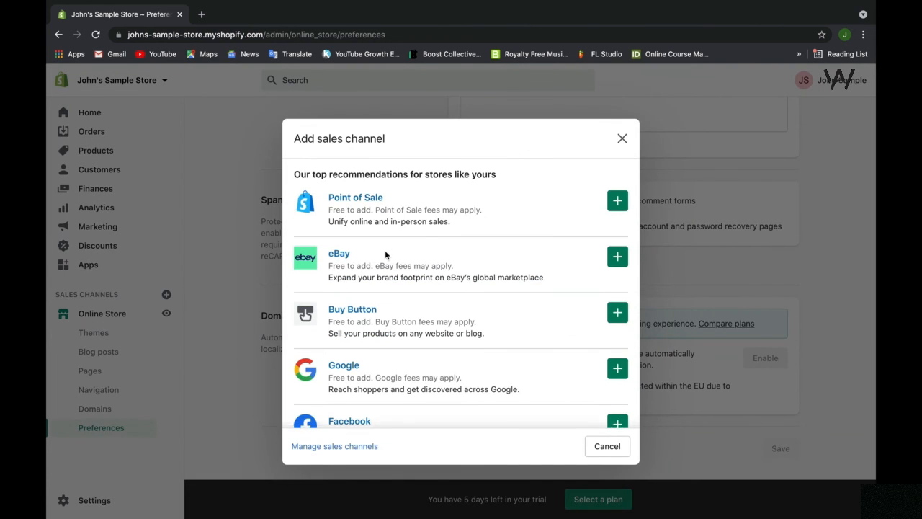
scroll(384, 249, "down", 3)
scroll(384, 252, "up", 2)
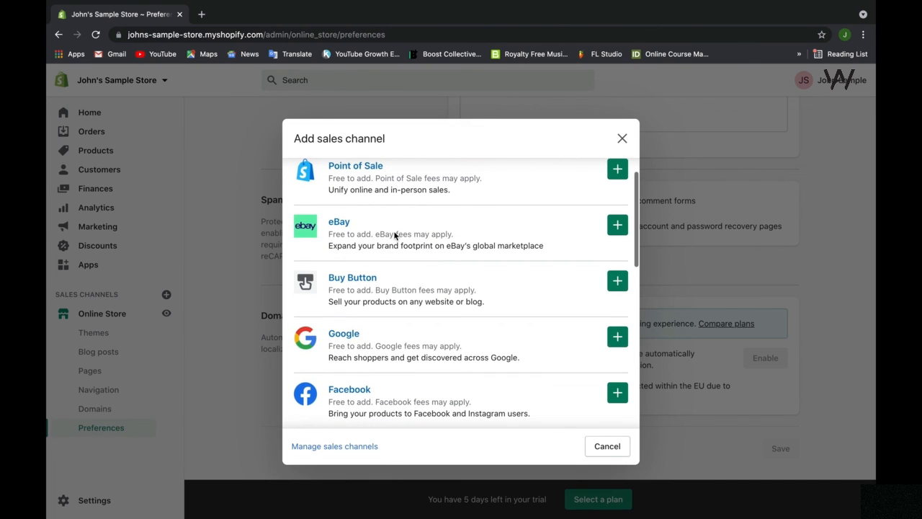
scroll(394, 235, "down", 2)
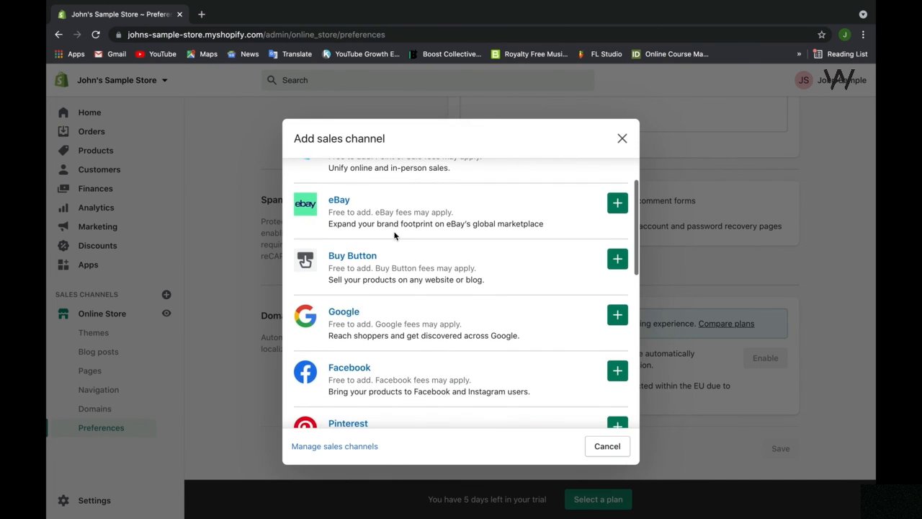
scroll(395, 237, "up", 3)
scroll(393, 266, "down", 3)
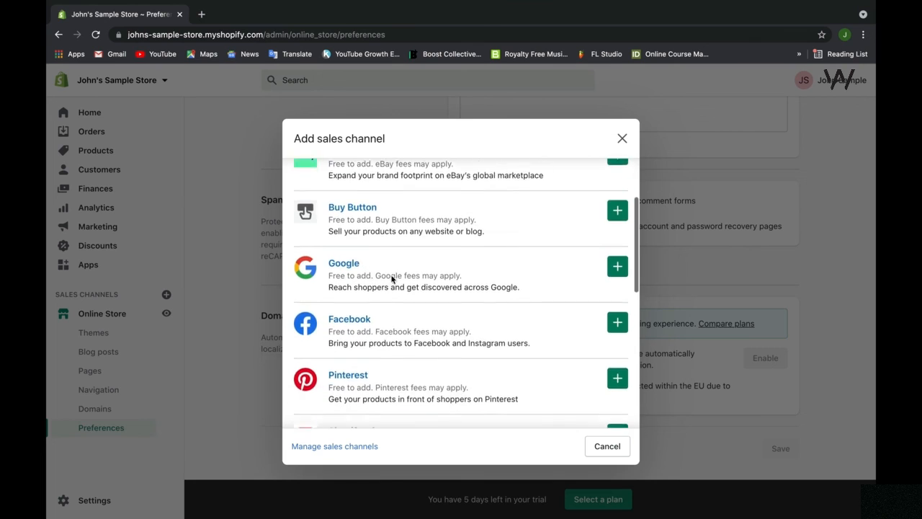
scroll(392, 279, "down", 4)
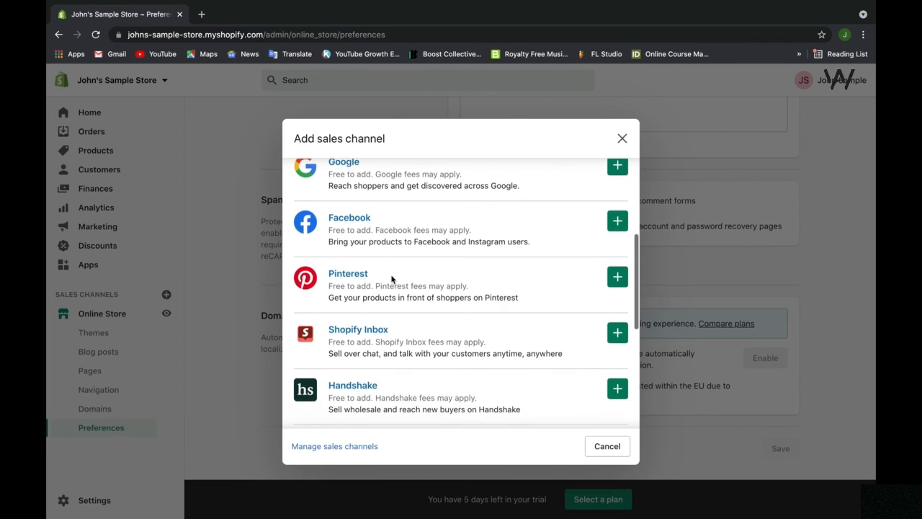
left_click(620, 136)
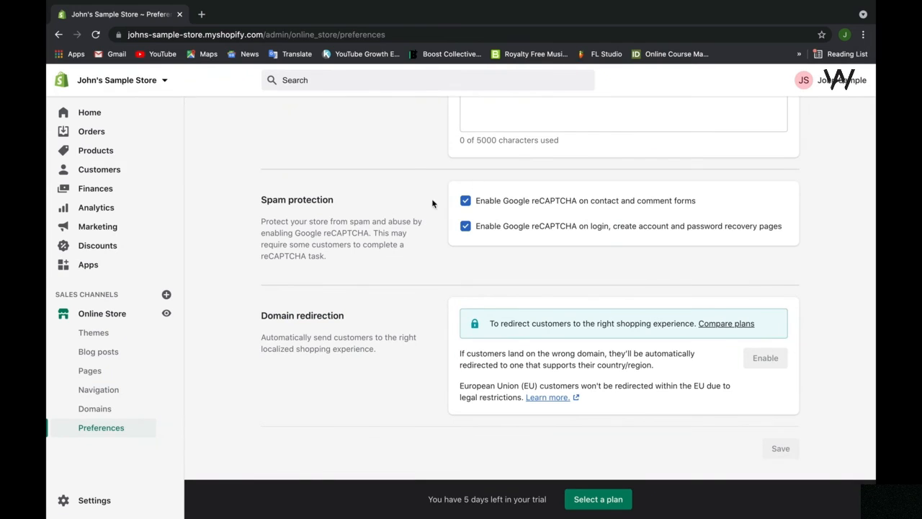